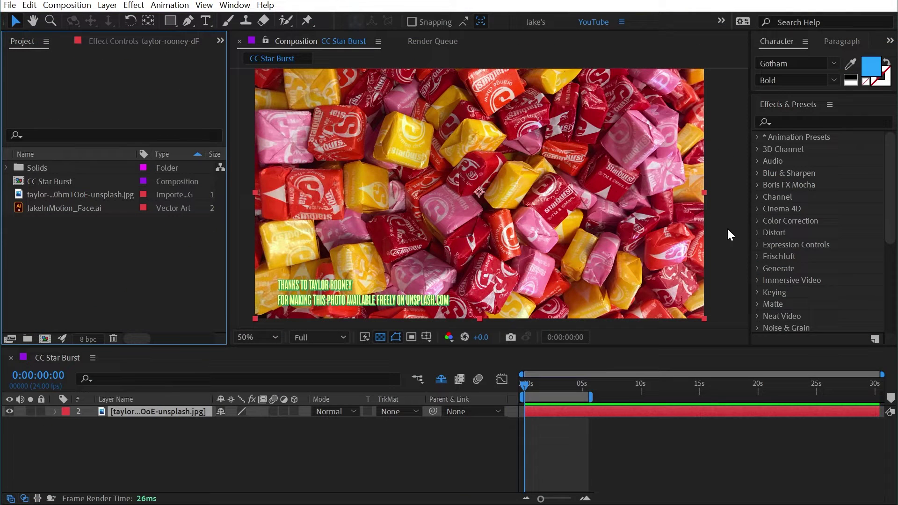
# Apply the CC Star Burst simulation effect to the candy photo and turn off the composition's transparency grid.
pyautogui.scroll(-6, 790, 204)
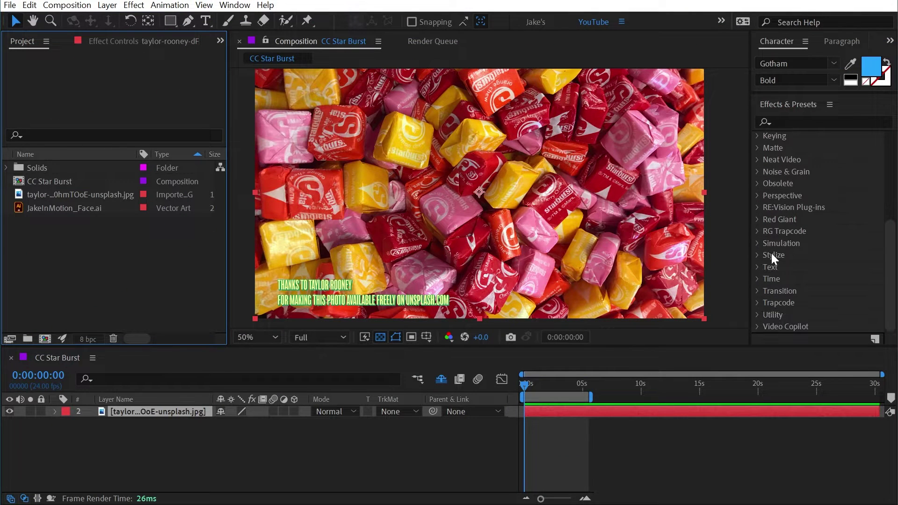
pyautogui.click(756, 243)
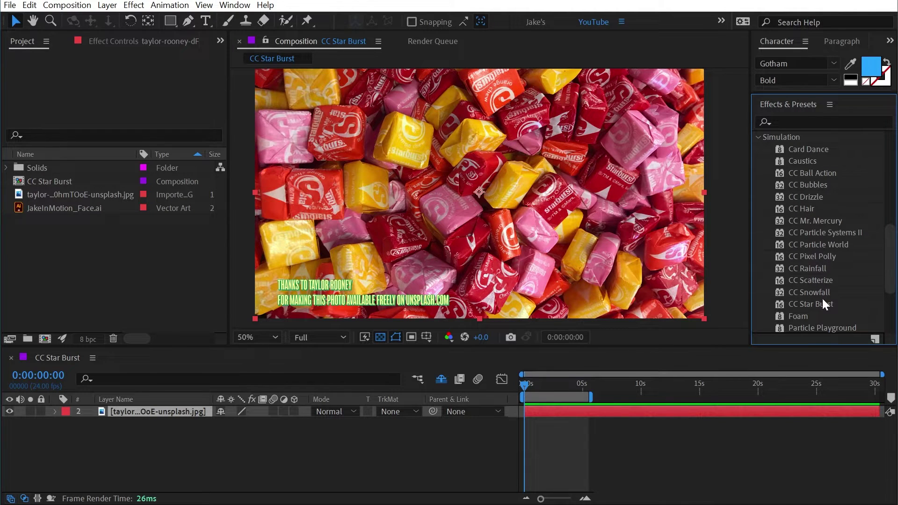
pyautogui.moveTo(822, 304); pyautogui.dragTo(542, 220)
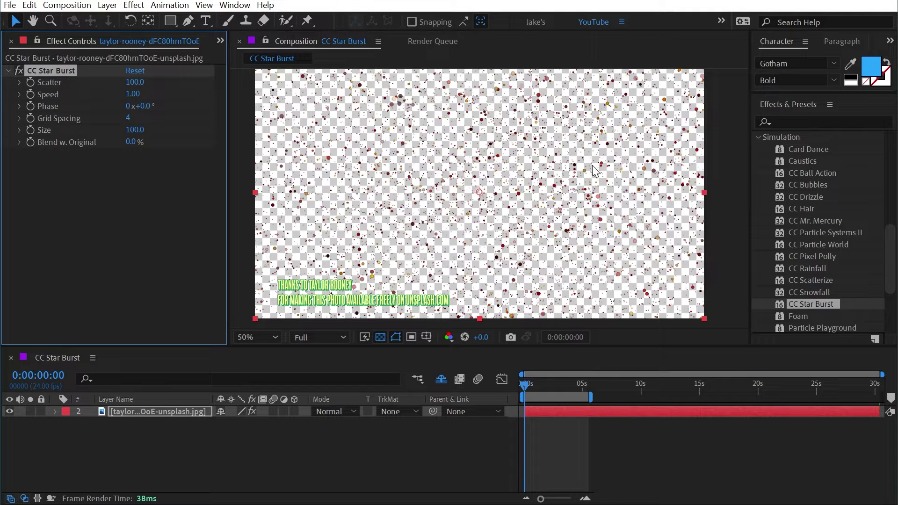
pyautogui.click(380, 337)
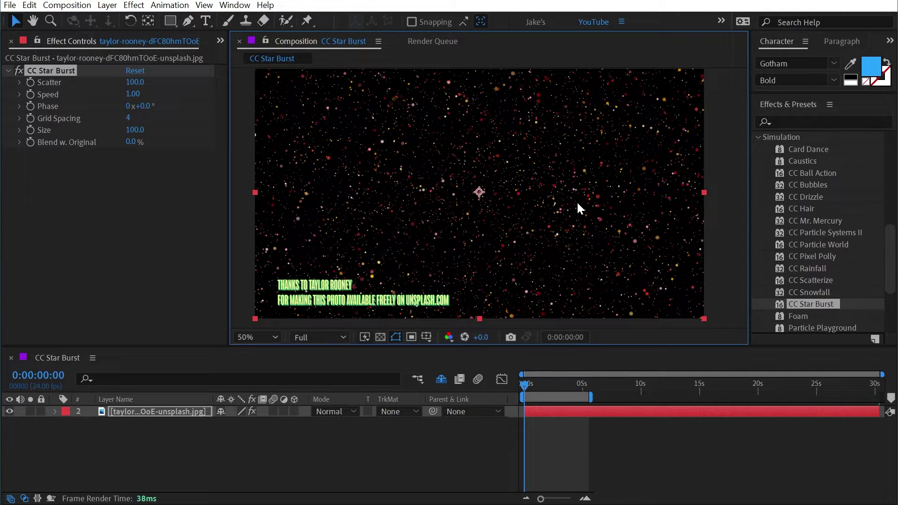
# Preview the star burst animation from the first frame and examine the particles at 100% magnification.
pyautogui.click(524, 386)
pyautogui.press('space')
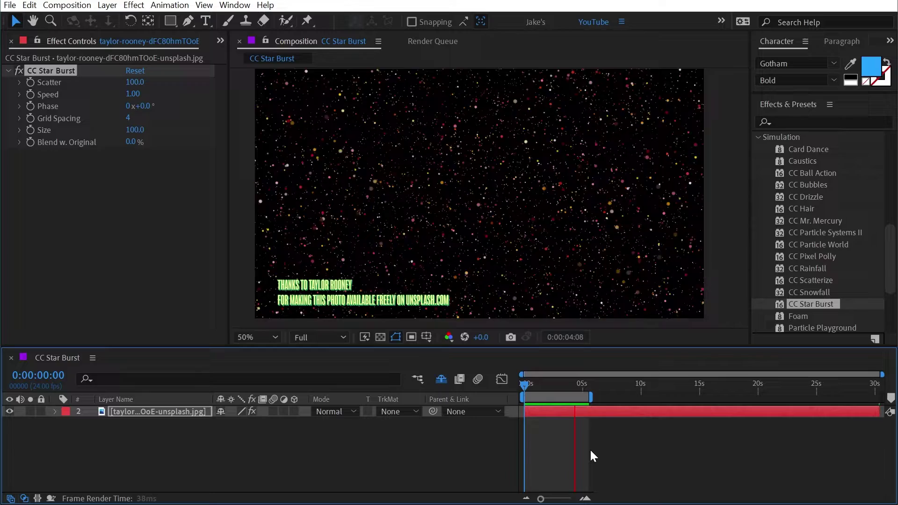
pyautogui.click(392, 212)
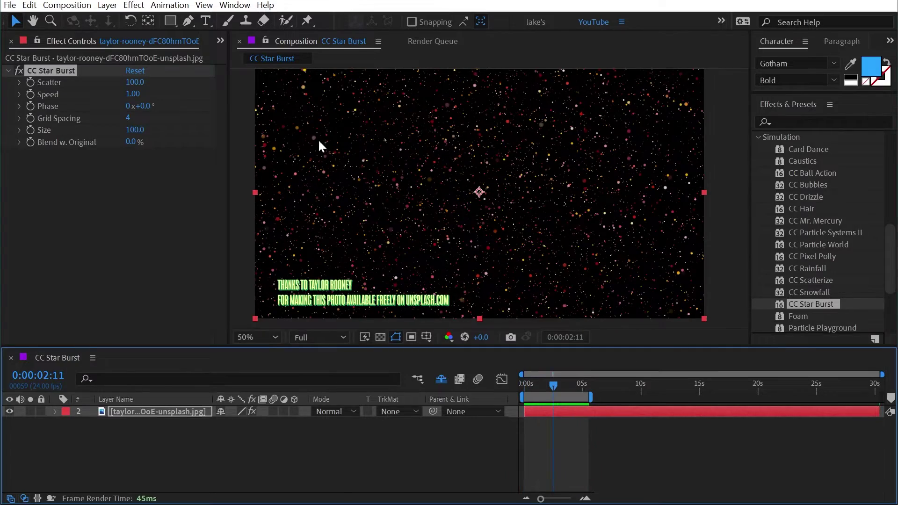
pyautogui.scroll(1, 328, 141)
pyautogui.moveTo(478, 164); pyautogui.dragTo(560, 266)
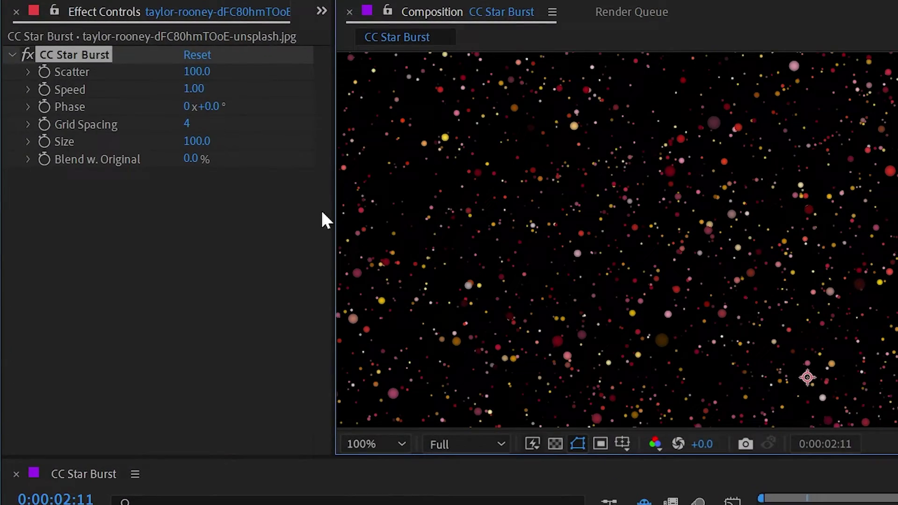
# Set CC Star Burst's Scatter to 0 at the first frame and preview the evenly spaced particle grid.
pyautogui.press('Home')
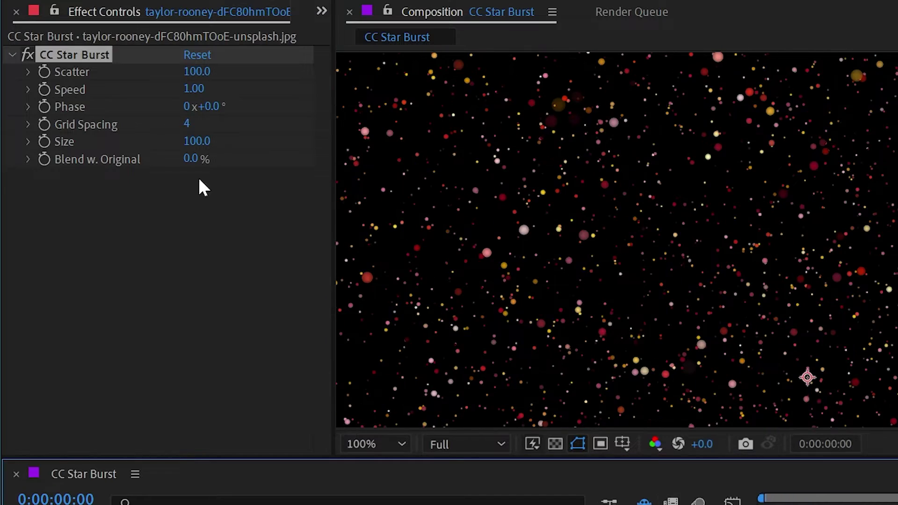
pyautogui.click(197, 72)
pyautogui.write('0')
pyautogui.press('Return')
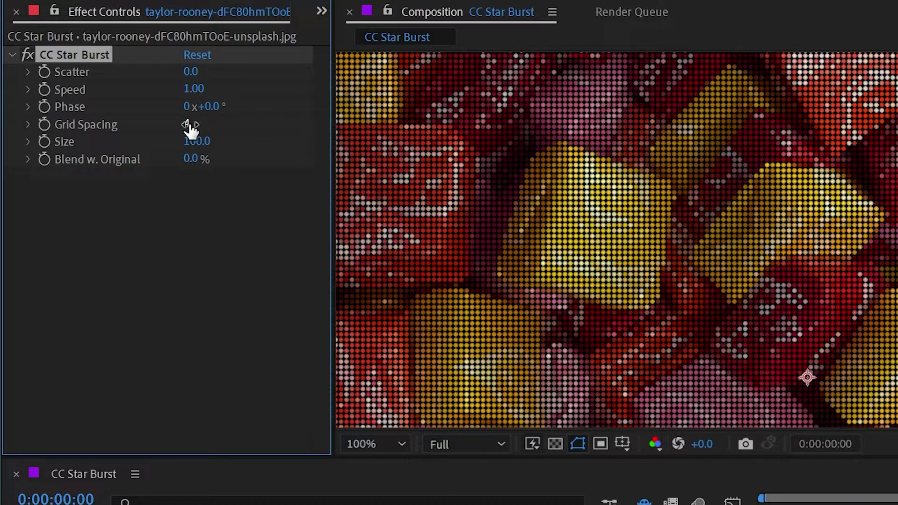
pyautogui.moveTo(184, 123)
pyautogui.mouseDown()
pyautogui.moveTo(195, 122)
pyautogui.moveTo(182, 121)
pyautogui.mouseUp()
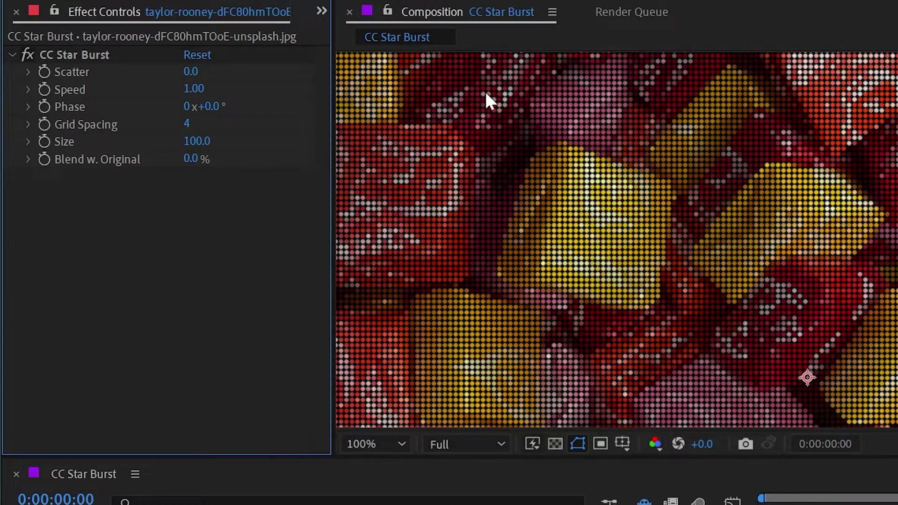
pyautogui.press('space')
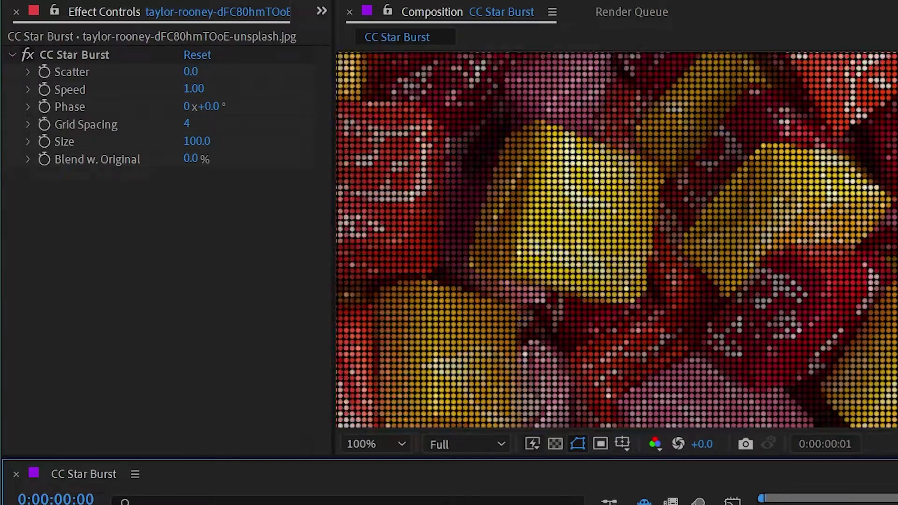
pyautogui.scroll(-1, 691, 303)
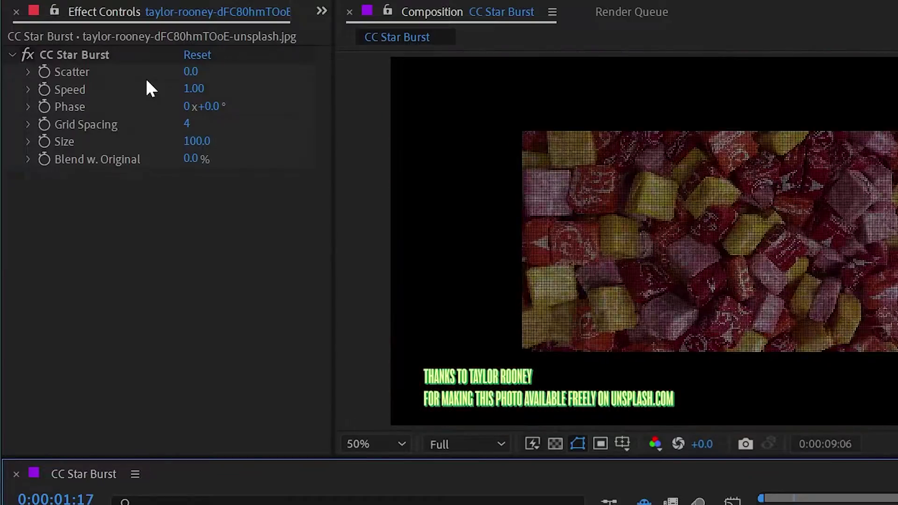
# Set Scatter to 72 and preview the scattered particles.
pyautogui.moveTo(191, 72); pyautogui.dragTo(260, 76)
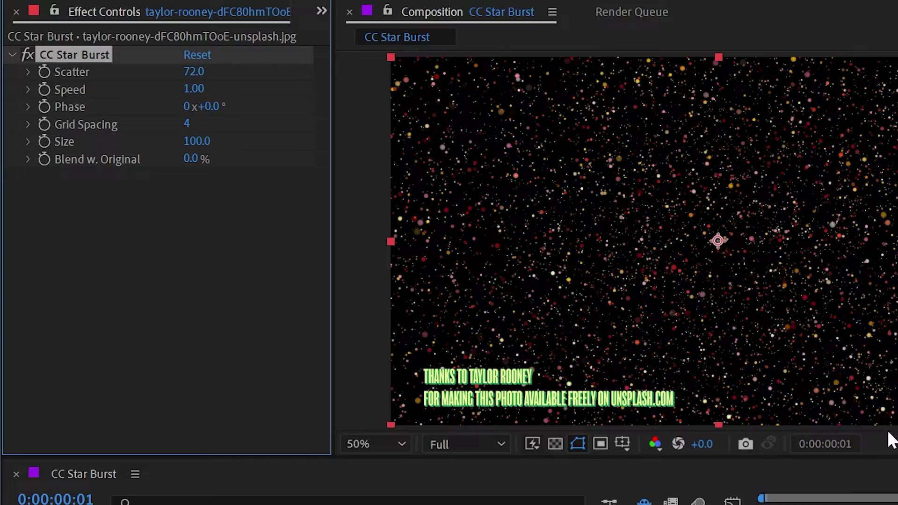
pyautogui.press('space')
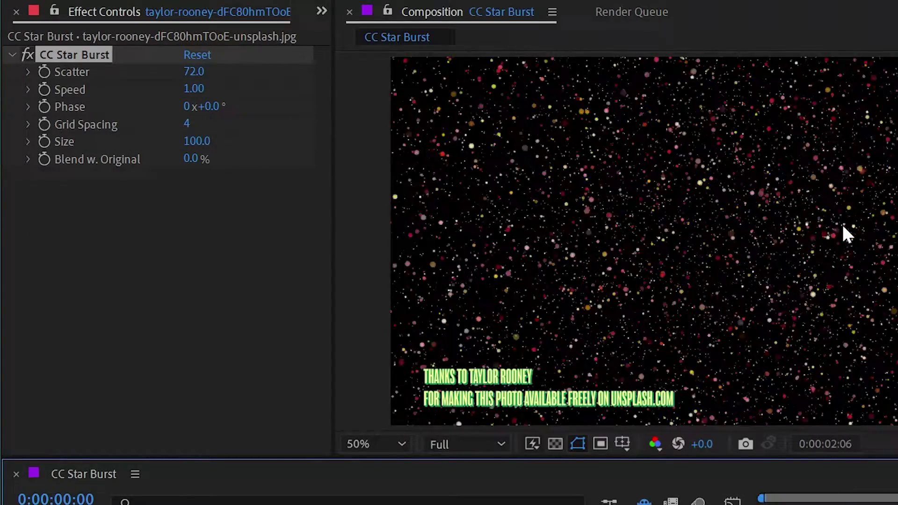
pyautogui.press('space')
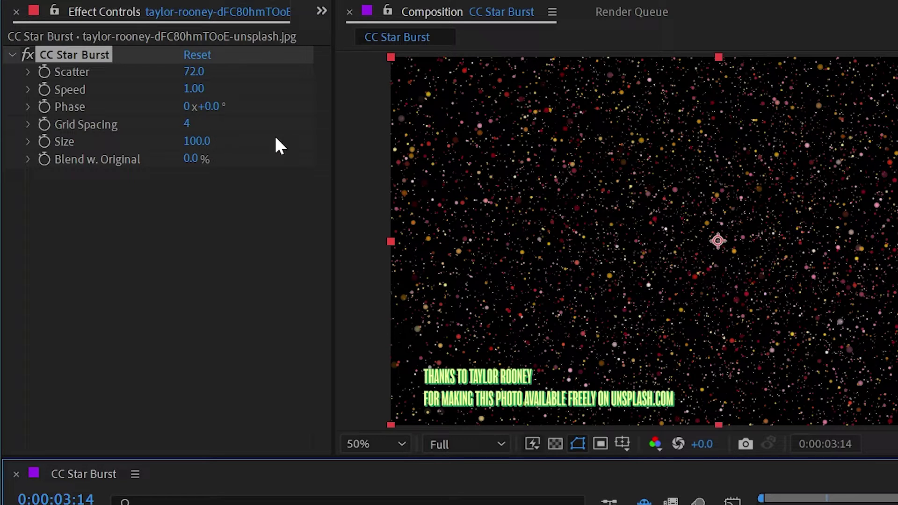
# Set Grid Spacing to 2 and Size to 52, previewing the finer particles from the first frame.
pyautogui.click(186, 124)
pyautogui.write('2')
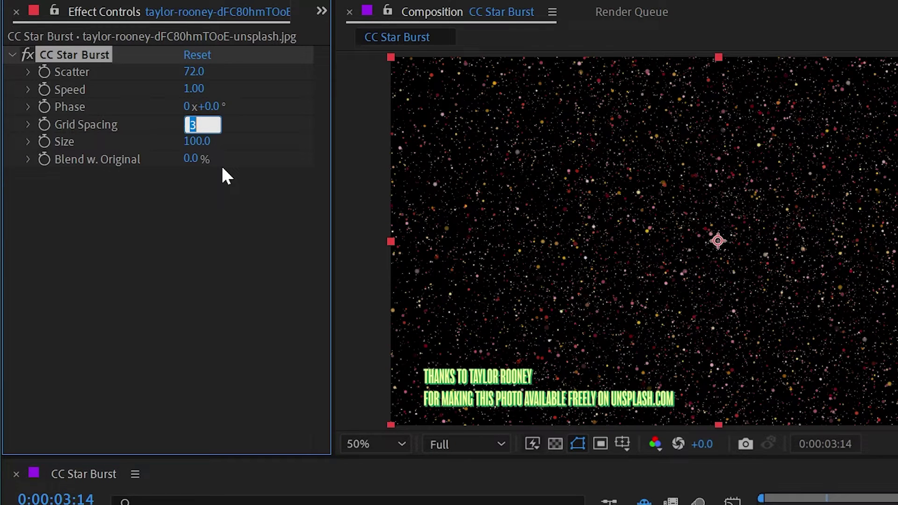
pyautogui.press('Return')
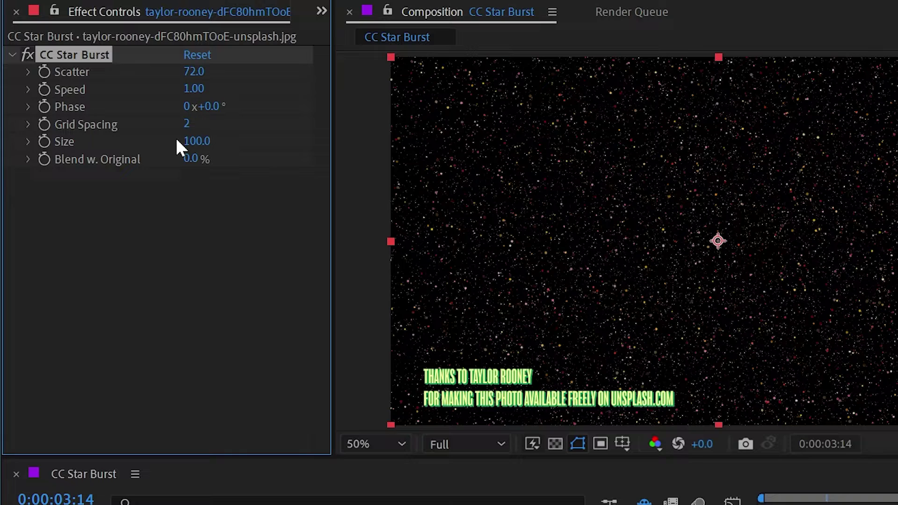
pyautogui.moveTo(206, 141); pyautogui.dragTo(150, 141)
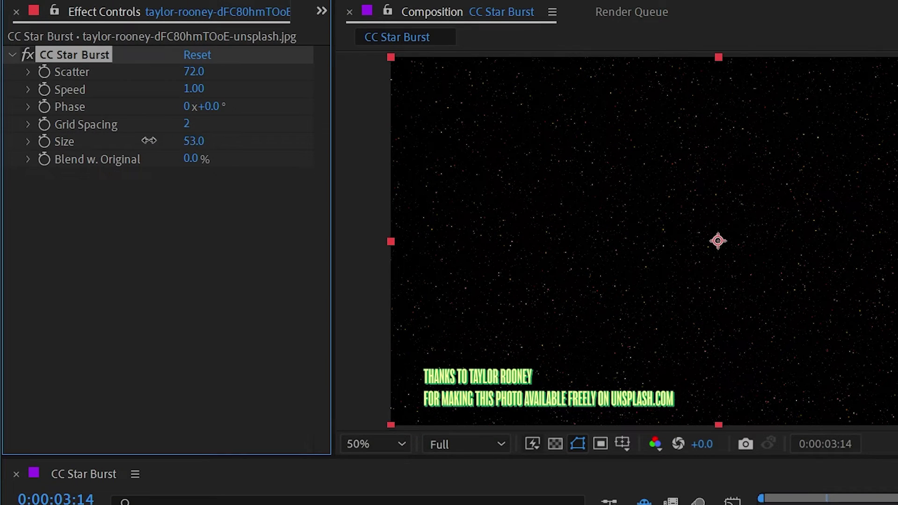
pyautogui.click(761, 504)
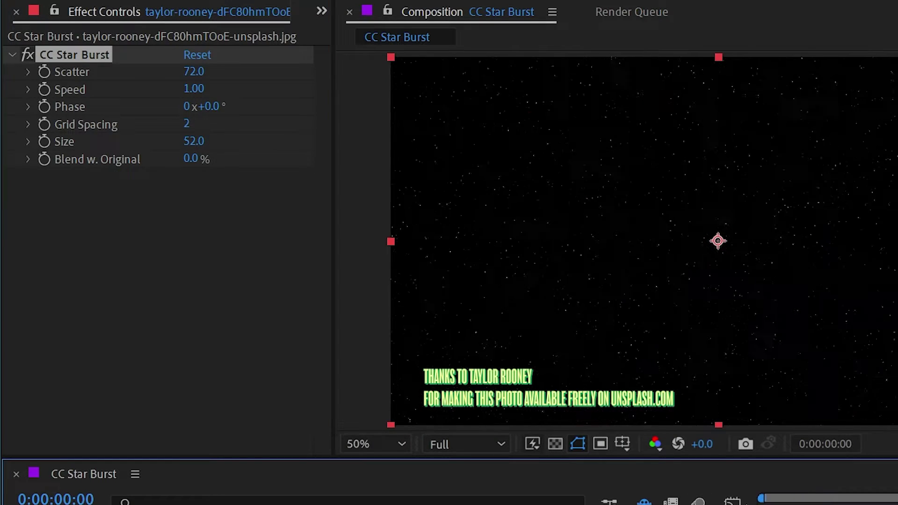
pyautogui.press('space')
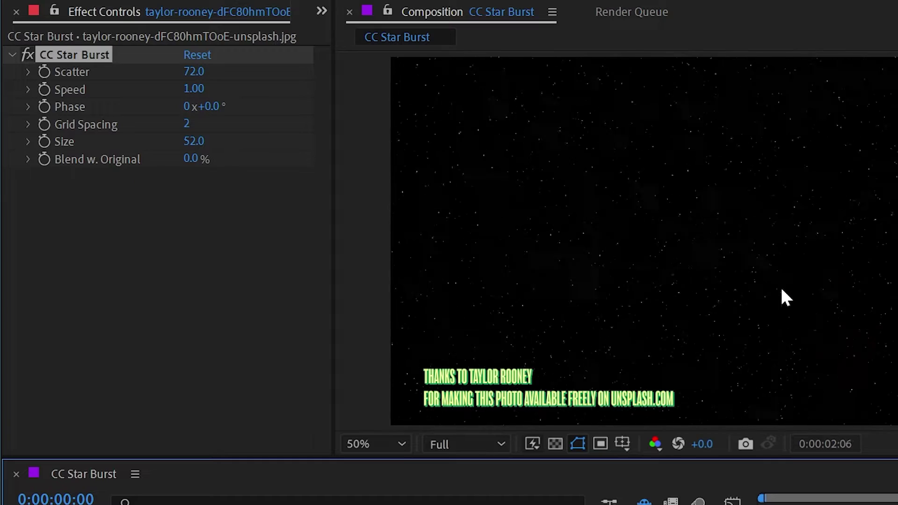
# Slow the particles by setting CC Star Burst's Speed to 0.5.
pyautogui.click(193, 88)
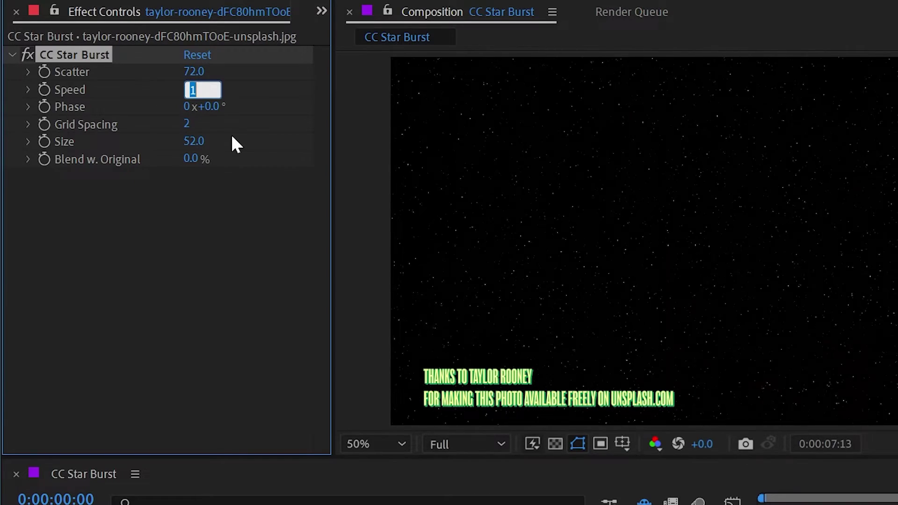
pyautogui.write('0.5')
pyautogui.press('Return')
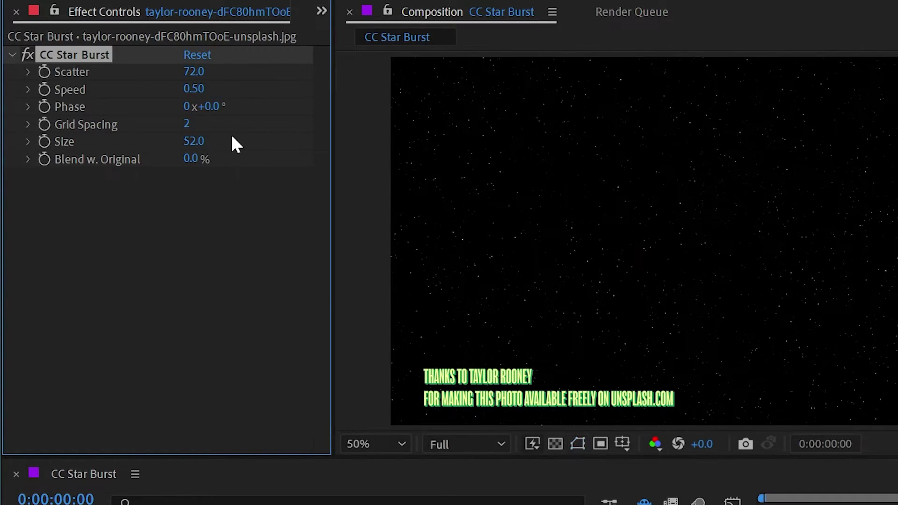
# Try Speed at 0 while shifting the Phase value manually, and undo the Phase change.
pyautogui.click(193, 89)
pyautogui.write('0')
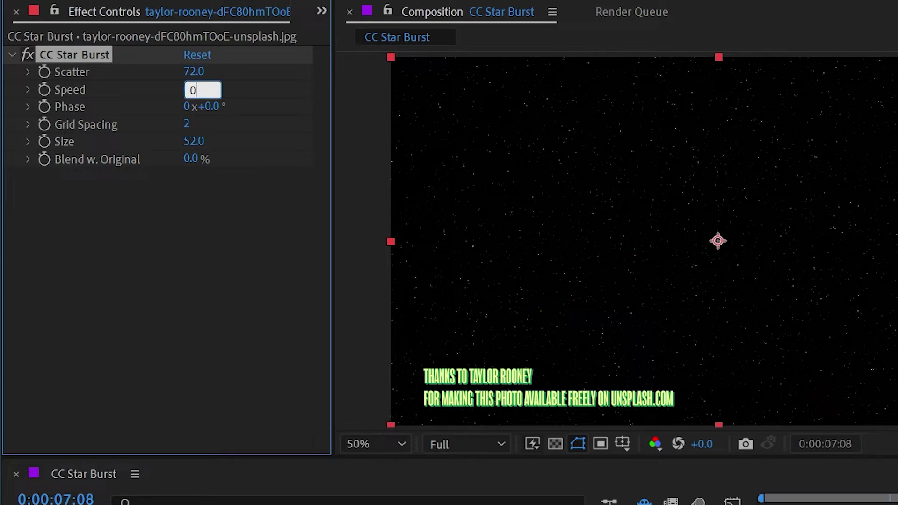
pyautogui.press('Return')
pyautogui.moveTo(213, 110); pyautogui.dragTo(410, 110)
pyautogui.moveTo(504, 113); pyautogui.dragTo(618, 123)
pyautogui.hotkey('ctrl', 'z')
# Restore Speed to 0.5 and preview the starfield at 100% magnification.
pyautogui.click(761, 504)
pyautogui.scroll(1, 693, 176)
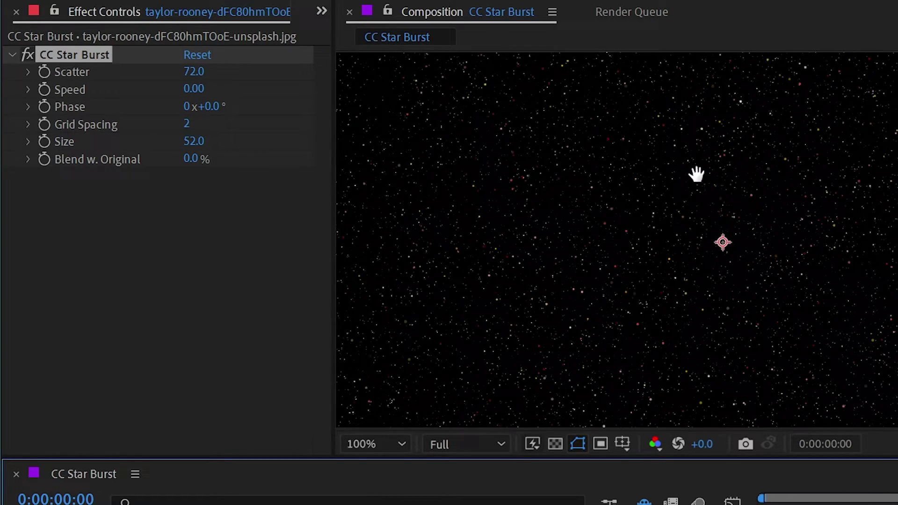
pyautogui.moveTo(697, 174); pyautogui.dragTo(856, 363)
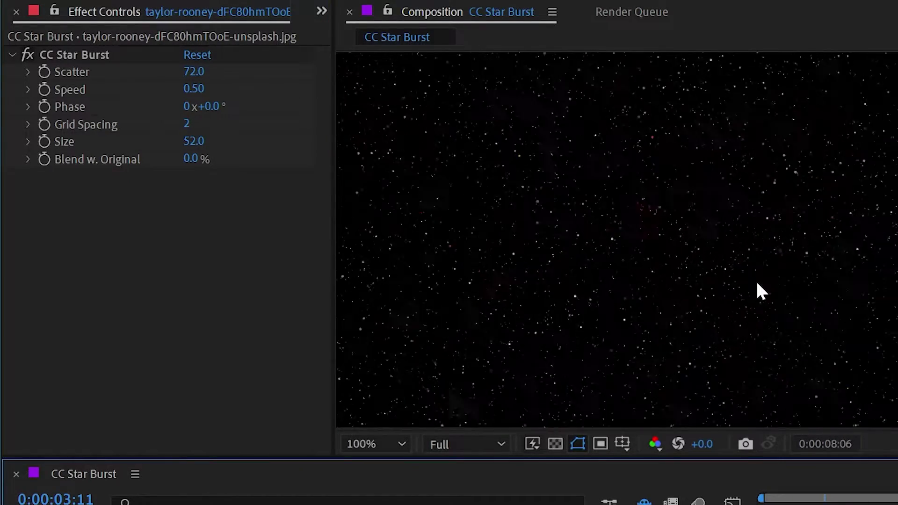
pyautogui.press('space')
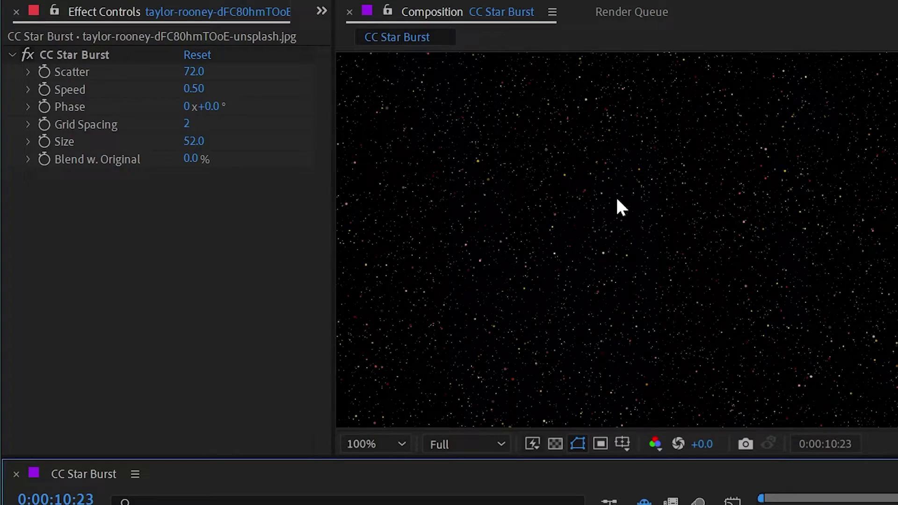
# Try adjusting Blend w. Original, and scrub through the starfield with the whole frame in view.
pyautogui.moveTo(190, 160); pyautogui.dragTo(95, 159)
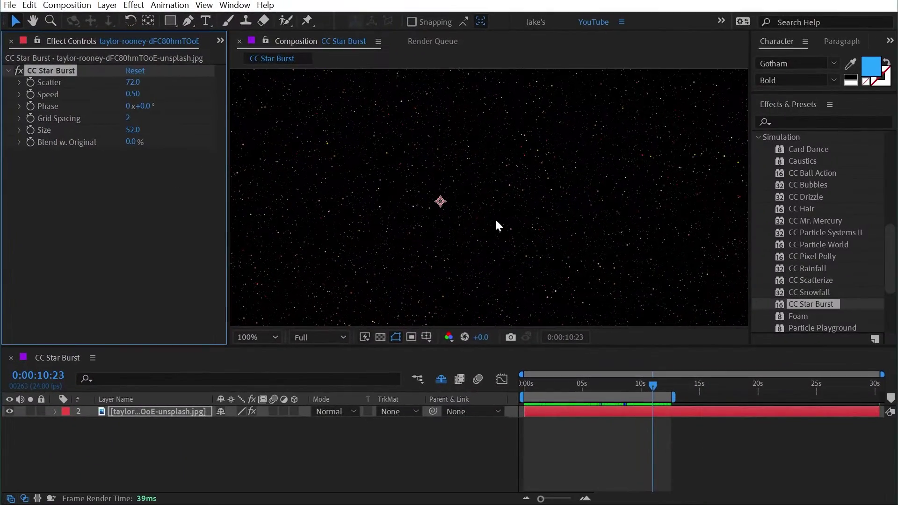
pyautogui.scroll(-1, 722, 269)
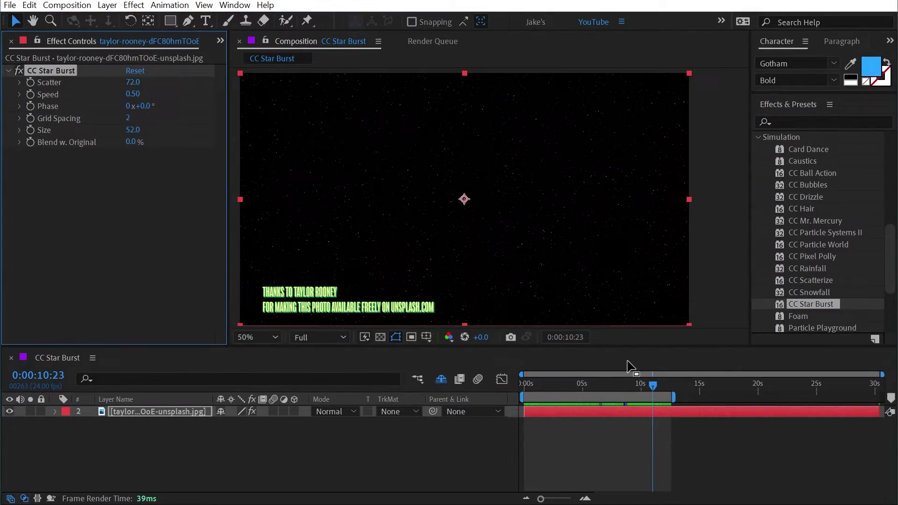
pyautogui.moveTo(453, 217); pyautogui.dragTo(471, 206)
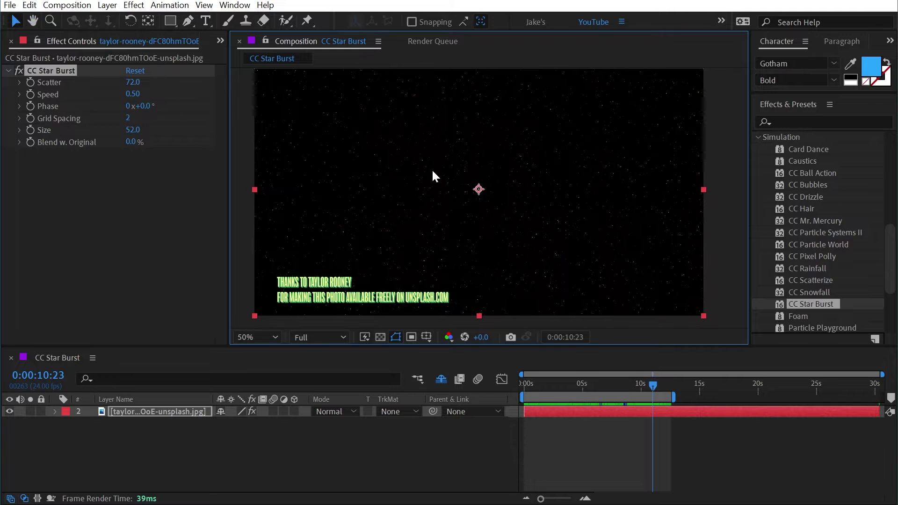
pyautogui.moveTo(577, 385); pyautogui.dragTo(546, 381)
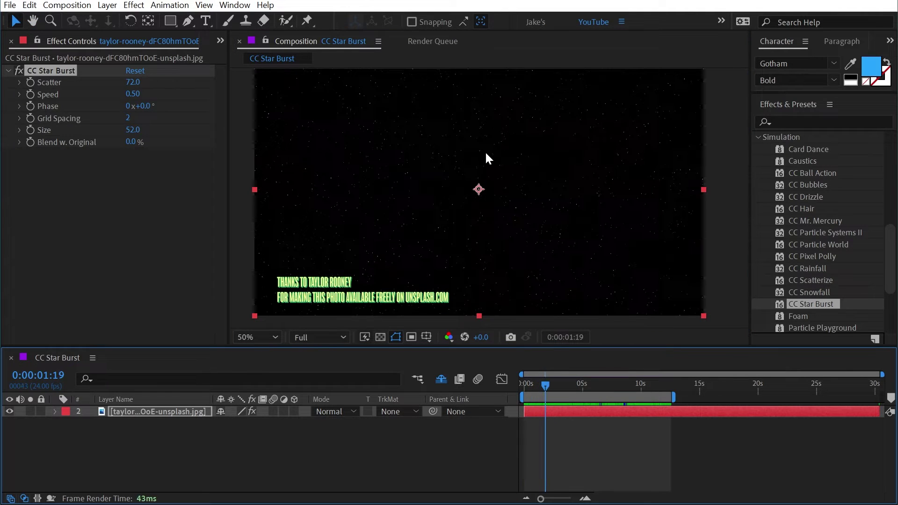
# Disable CC Star Burst and add a Fill effect above it on the photo layer.
pyautogui.click(21, 70)
pyautogui.click(785, 118)
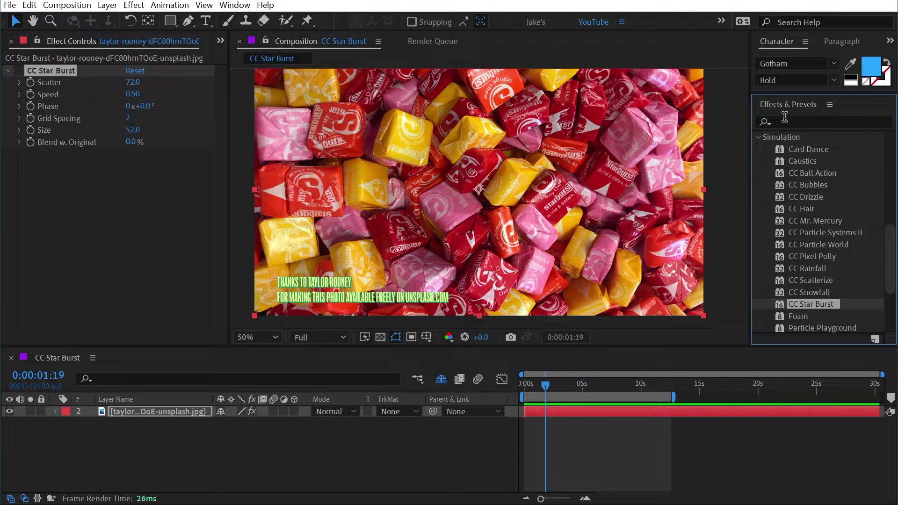
pyautogui.click(785, 121)
pyautogui.write('fill')
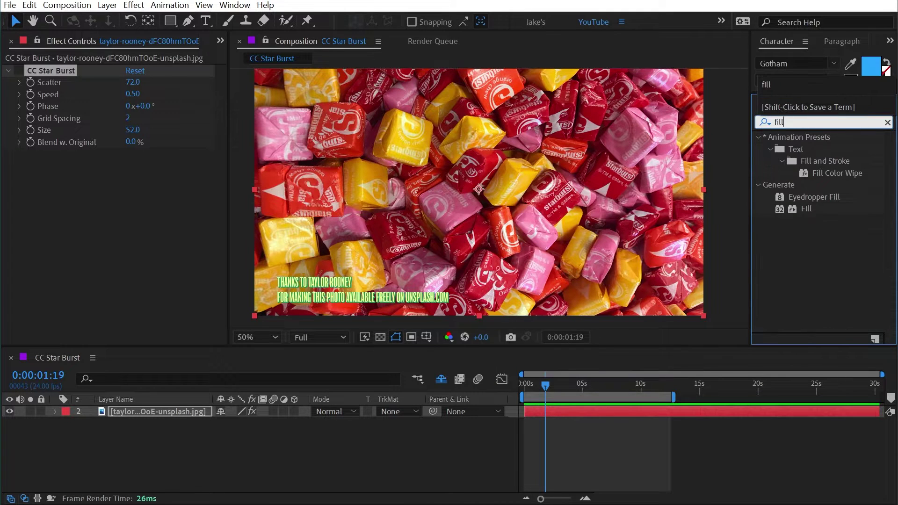
pyautogui.moveTo(807, 209); pyautogui.dragTo(91, 75)
# Set the Fill color to white and re-enable CC Star Burst, returning the playhead to the first frame.
pyautogui.click(135, 106)
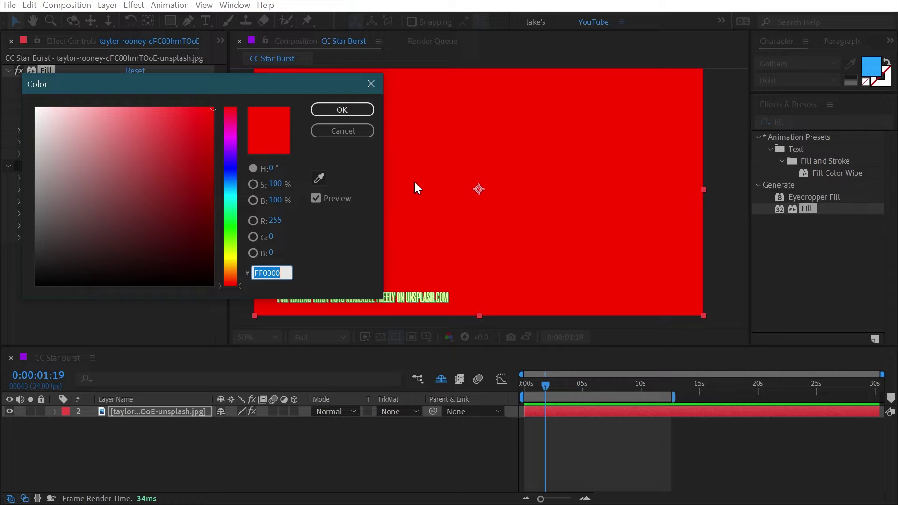
pyautogui.click(36, 109)
pyautogui.click(342, 109)
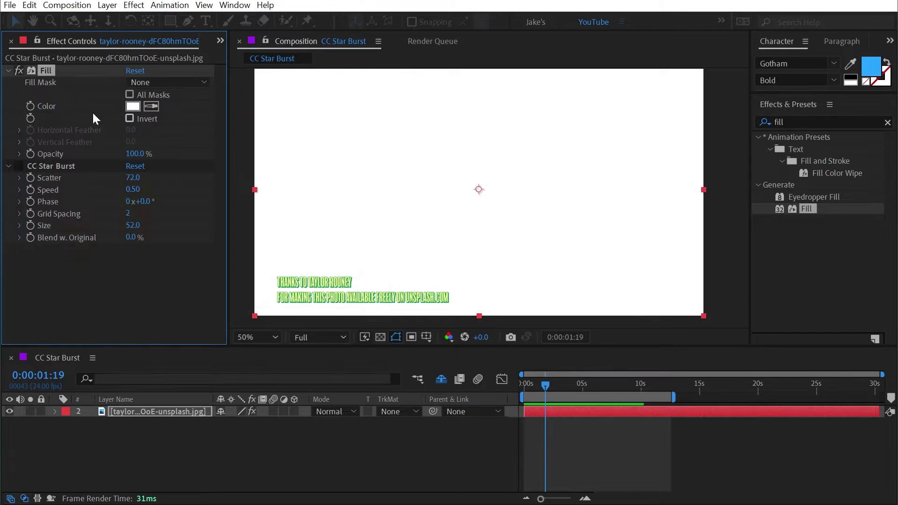
pyautogui.press('/')
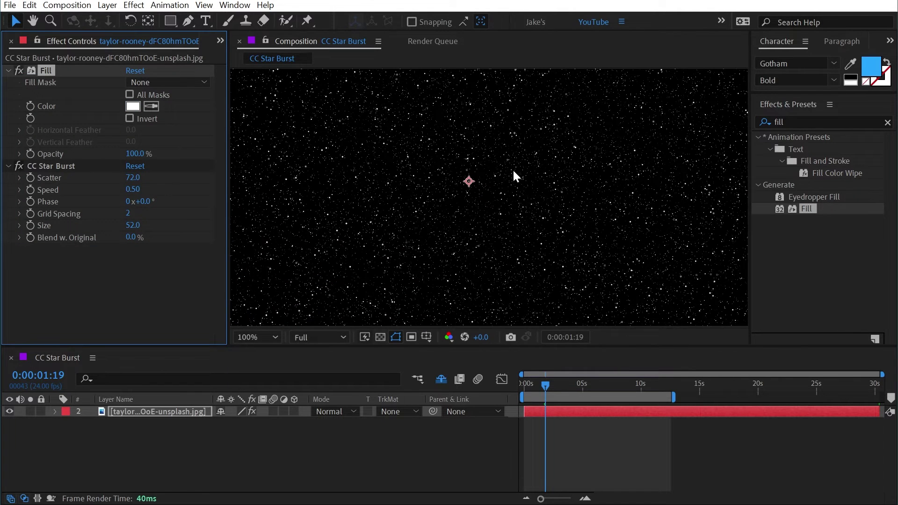
pyautogui.moveTo(546, 383); pyautogui.dragTo(509, 382)
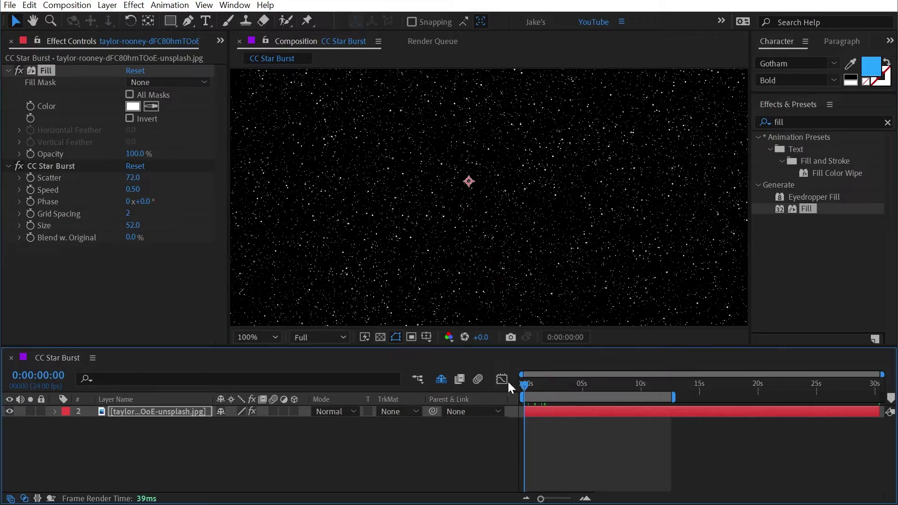
# Preview the white starfield from the first frame and inspect the stars at 50% and 100% magnification.
pyautogui.press('space')
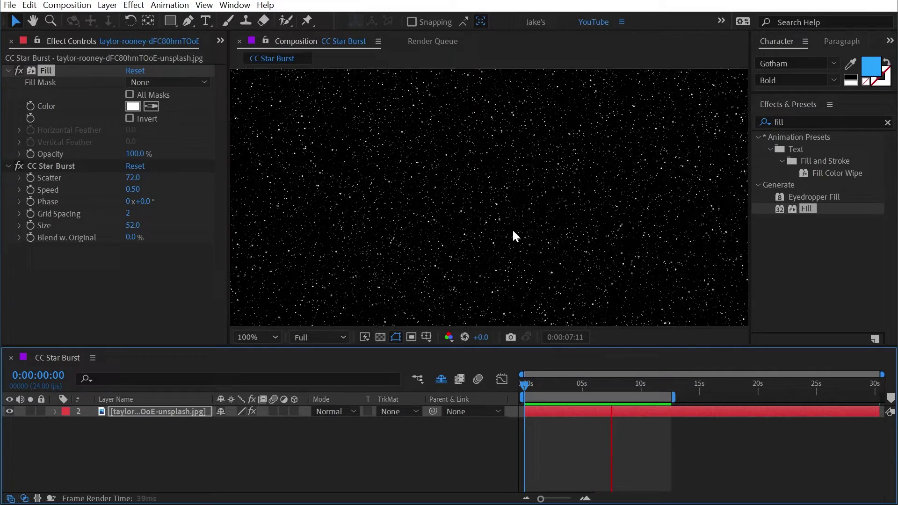
pyautogui.press('space')
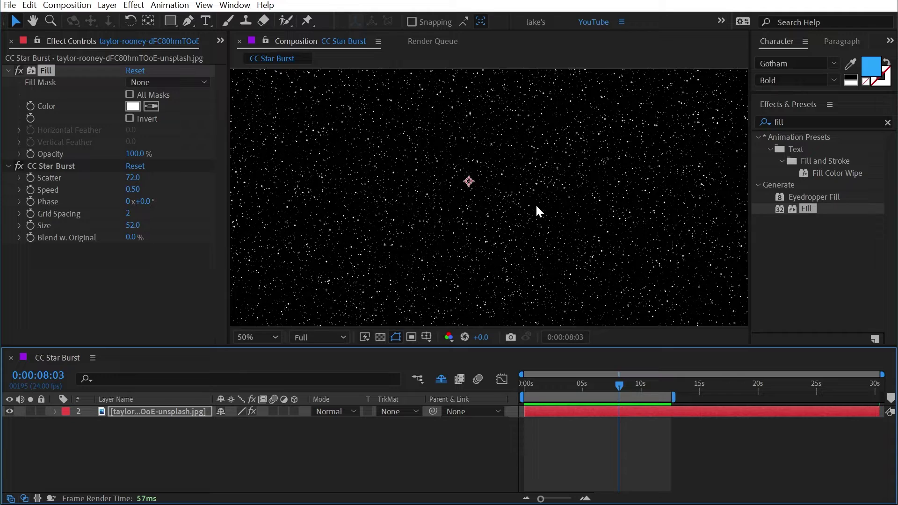
pyautogui.scroll(-1, 537, 207)
pyautogui.moveTo(561, 172); pyautogui.dragTo(567, 194)
pyautogui.scroll(1, 413, 165)
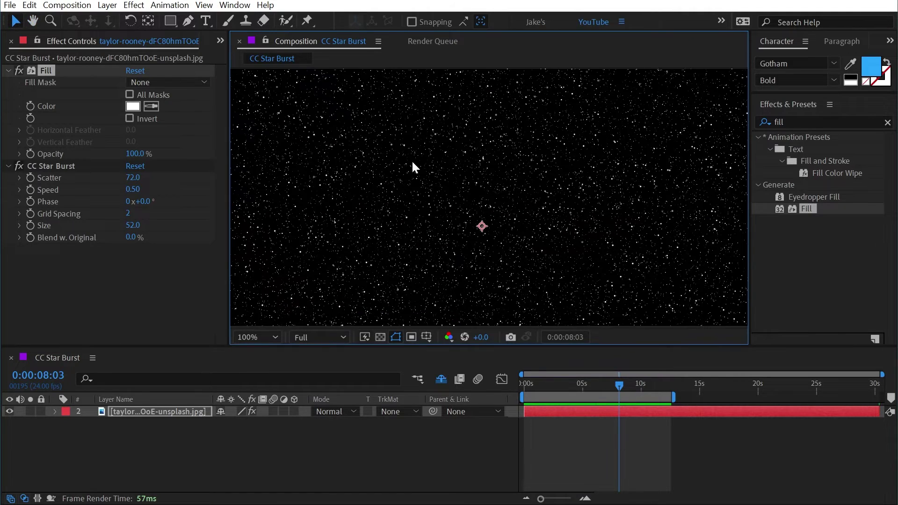
pyautogui.moveTo(367, 146); pyautogui.dragTo(626, 279)
# Find the Venetian Blinds effect and add it above Fill on the photo layer, with Transition Completion at 80%.
pyautogui.moveTo(799, 122); pyautogui.dragTo(729, 108)
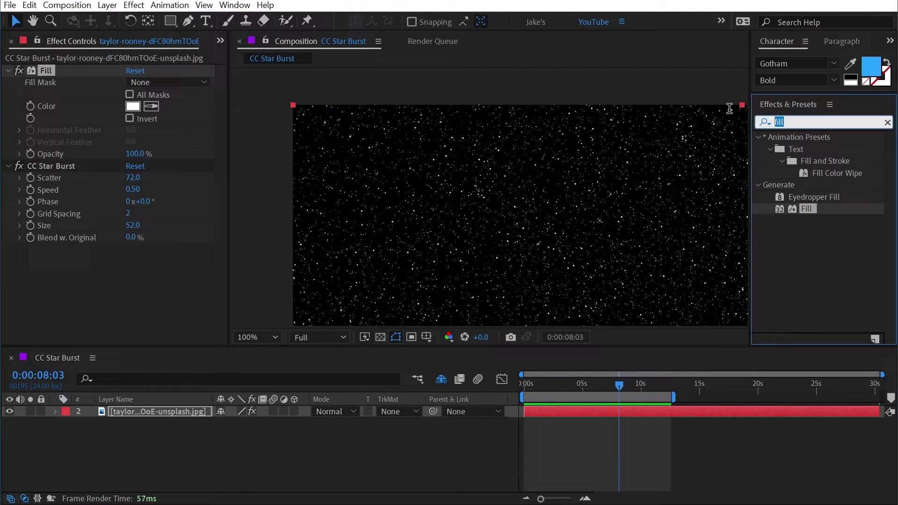
pyautogui.write('venetia')
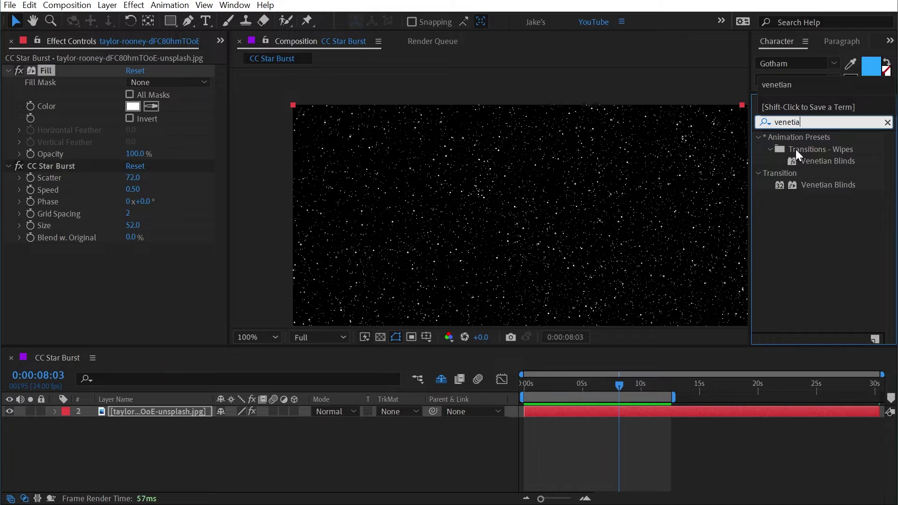
pyautogui.moveTo(819, 179); pyautogui.dragTo(175, 81)
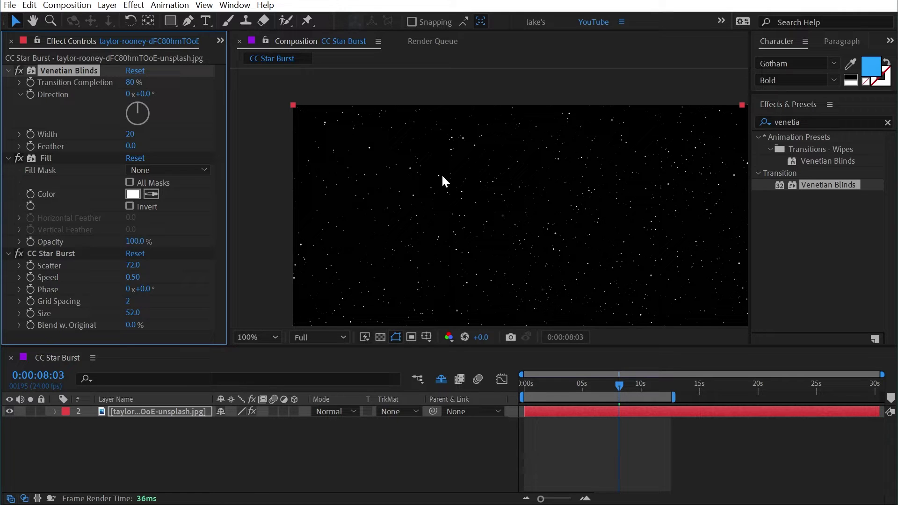
pyautogui.moveTo(581, 223); pyautogui.dragTo(521, 179)
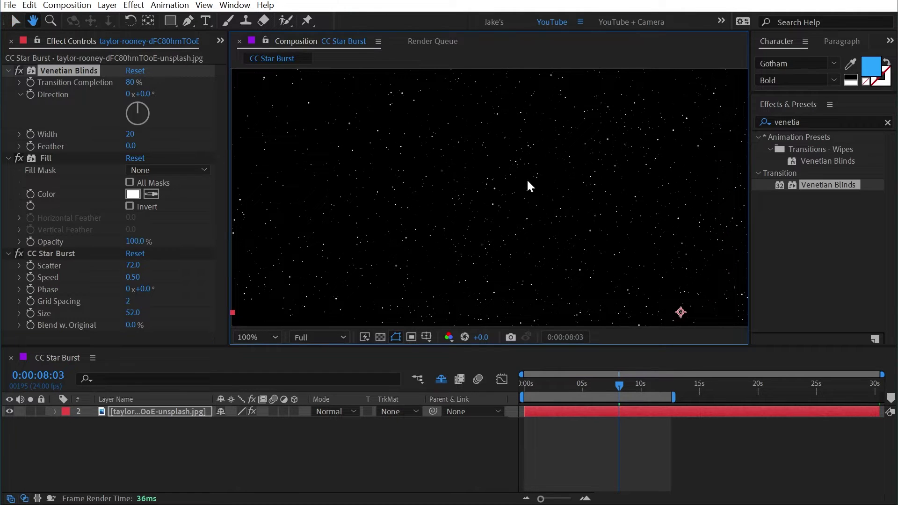
# Disable CC Star Burst to check the blinds pattern, set Transition Completion to 79%, and re-enable CC Star Burst.
pyautogui.click(108, 173)
pyautogui.click(18, 253)
pyautogui.scroll(-2, 614, 167)
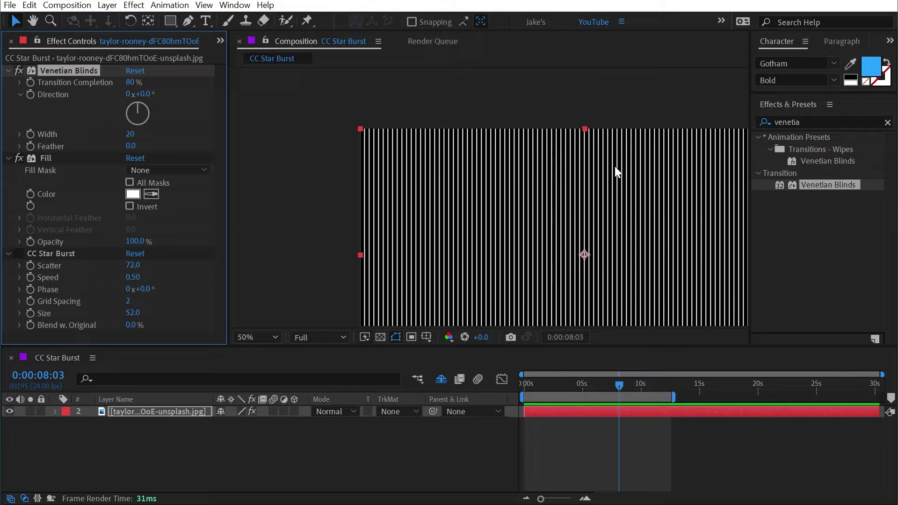
pyautogui.moveTo(614, 167); pyautogui.dragTo(538, 160)
pyautogui.press('v')
pyautogui.moveTo(130, 82); pyautogui.dragTo(124, 82)
pyautogui.click(19, 253)
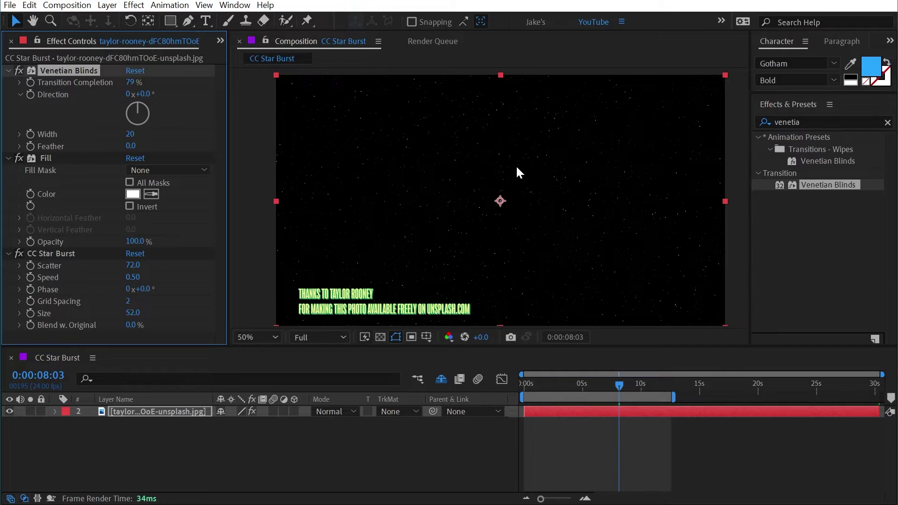
# Inspect the thinned starfield at 100% magnification and preview it from the first frame.
pyautogui.scroll(1, 517, 168)
pyautogui.moveTo(472, 165); pyautogui.dragTo(653, 302)
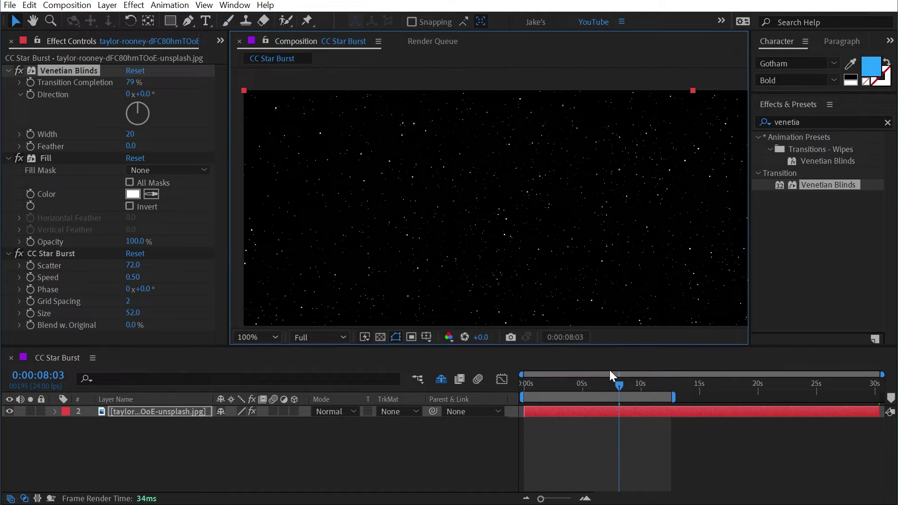
pyautogui.moveTo(608, 385); pyautogui.dragTo(509, 383)
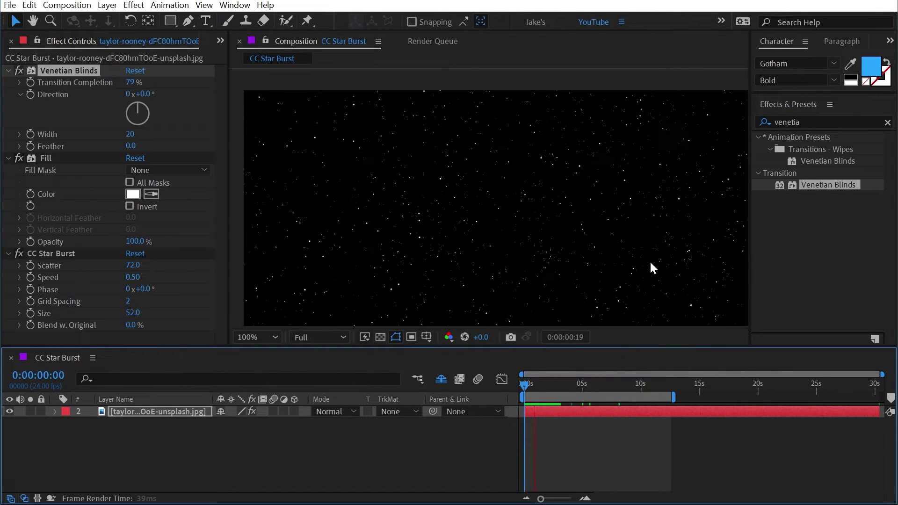
# Set Venetian Blinds to 97% Transition Completion and Width 143, and CC Star Burst to Grid Spacing 1 and Size 101.
pyautogui.moveTo(129, 82); pyautogui.dragTo(133, 82)
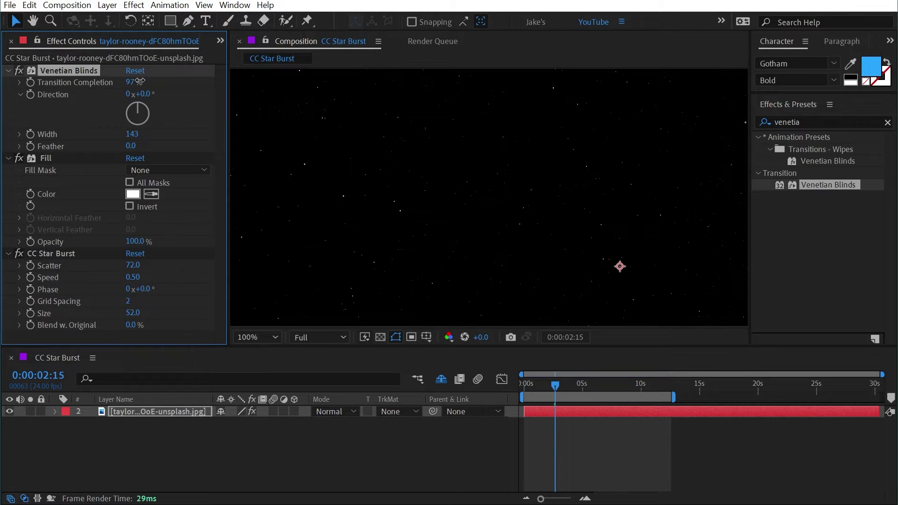
pyautogui.moveTo(133, 313); pyautogui.dragTo(138, 310)
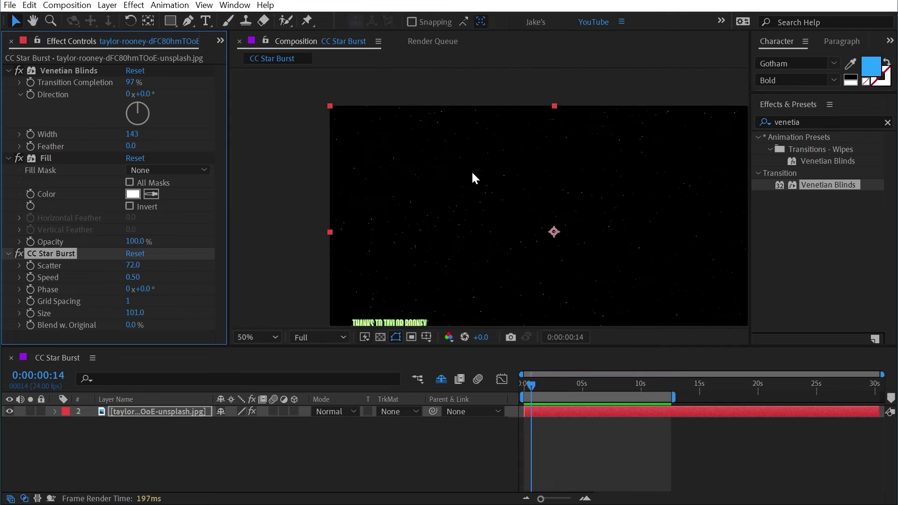
pyautogui.moveTo(474, 177); pyautogui.dragTo(483, 158)
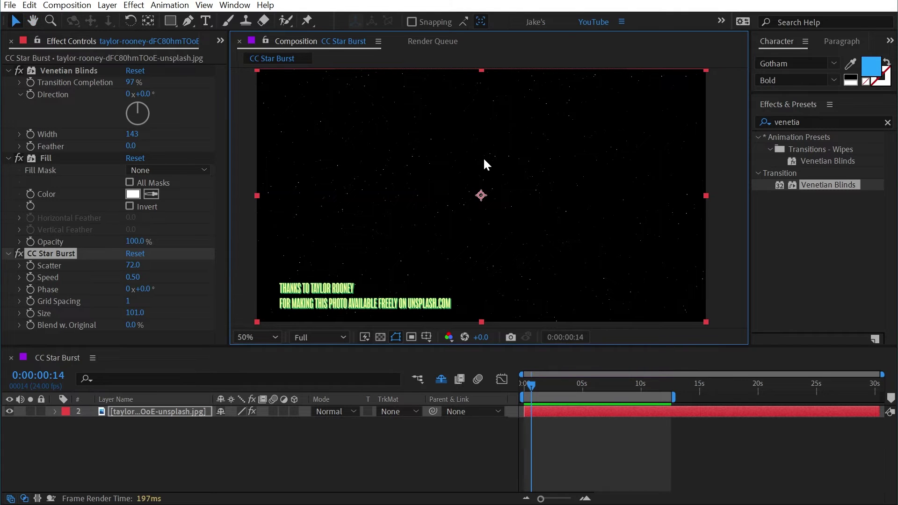